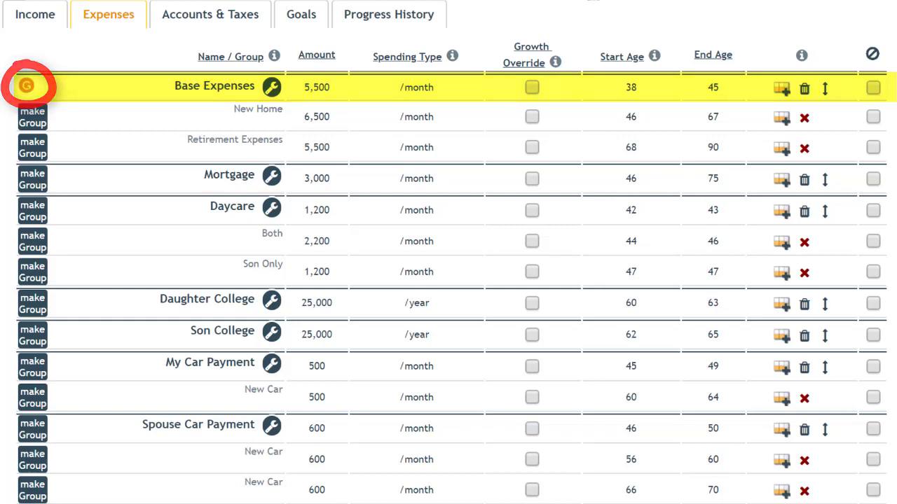
Step: Lower the Base Expenses group's Other item from 300 to 200, making the group total 5,400 a month
left_click(26, 85)
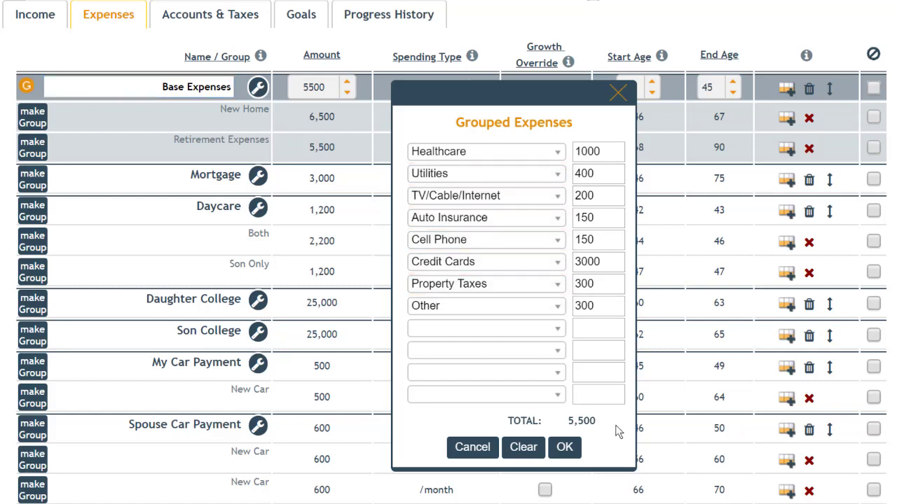
double_click(586, 307)
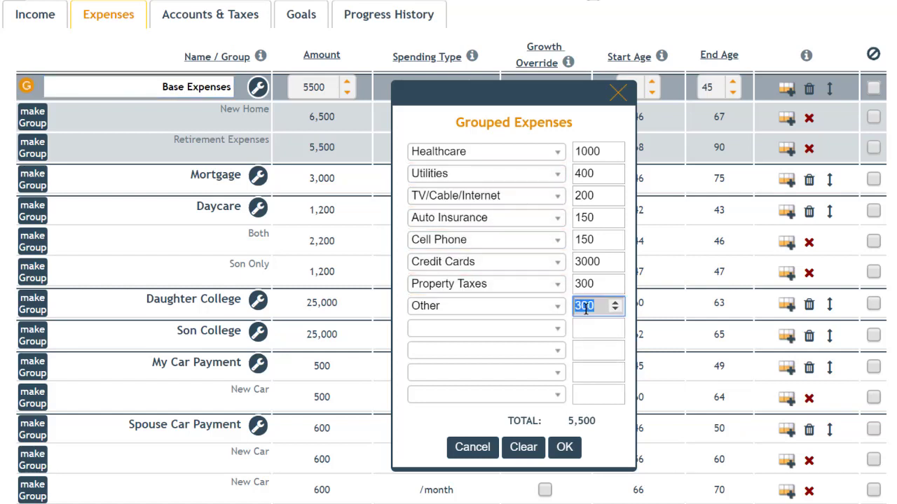
type("200")
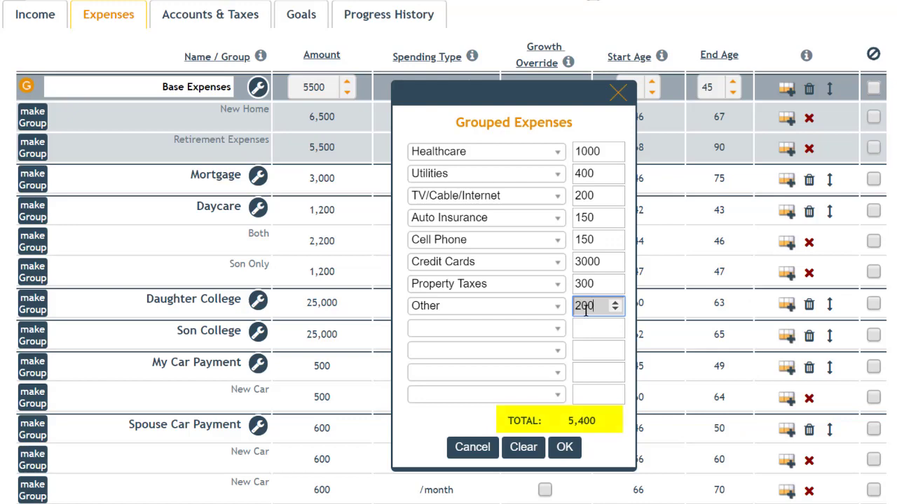
left_click(569, 451)
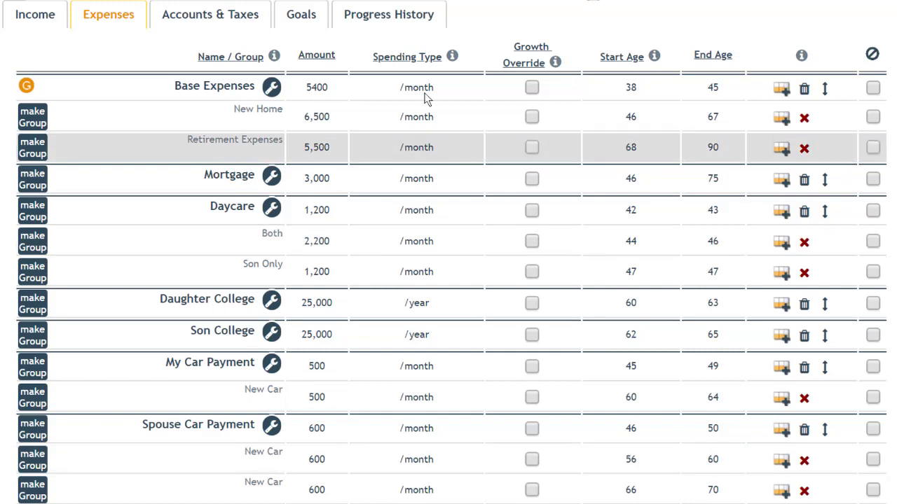
Step: Change the Base Expenses monthly amount back to 5,500
left_click(316, 87)
type("5,500")
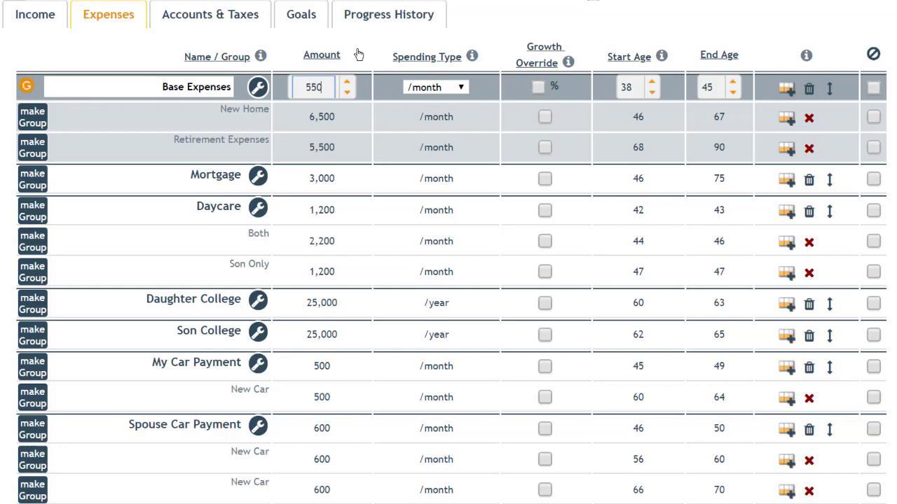
key("Return")
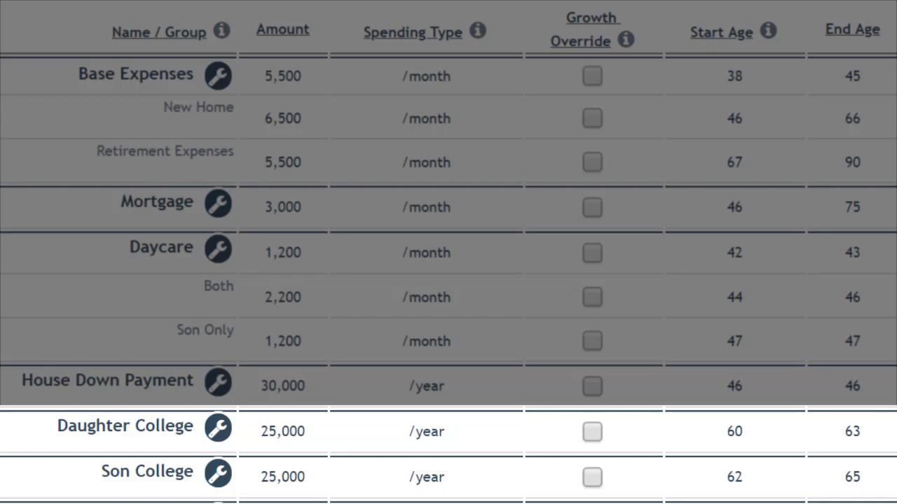
Step: Turn on growth overrides of 5% for both the Daughter College and Son College expenses
left_click(594, 432)
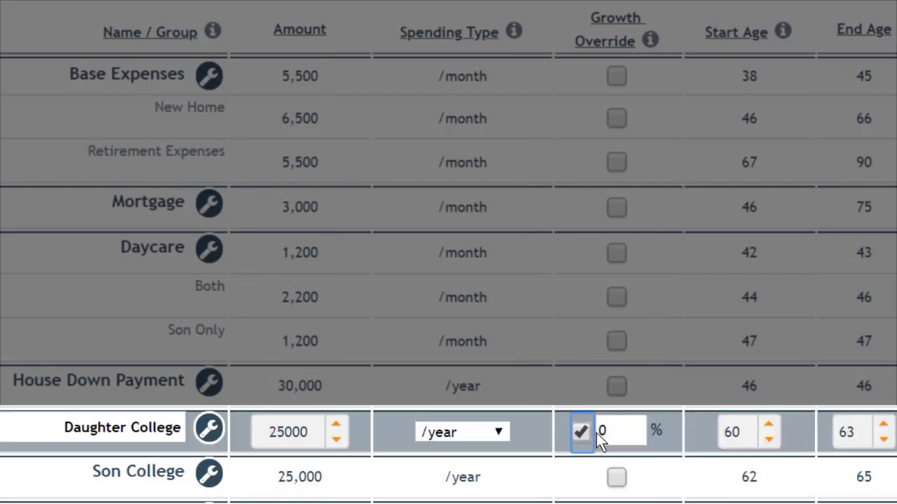
left_click(610, 429)
key("BackSpace")
type("5")
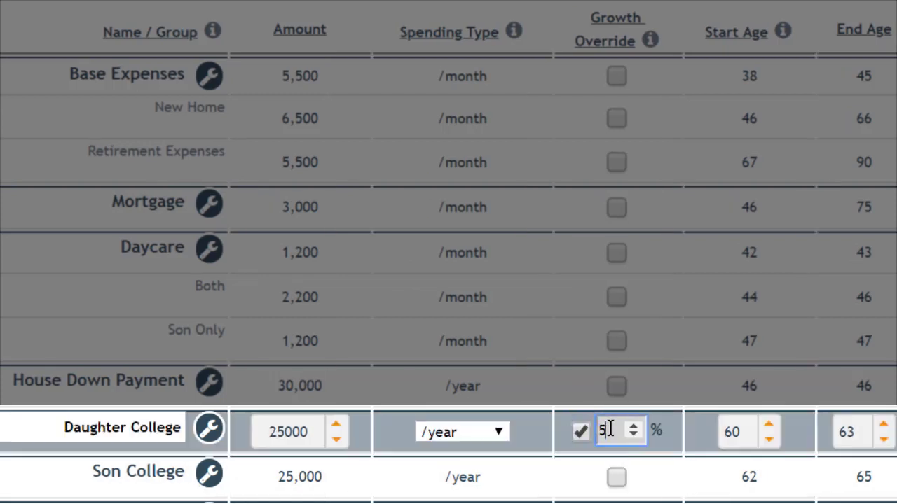
left_click(616, 479)
left_click(605, 477)
double_click(605, 477)
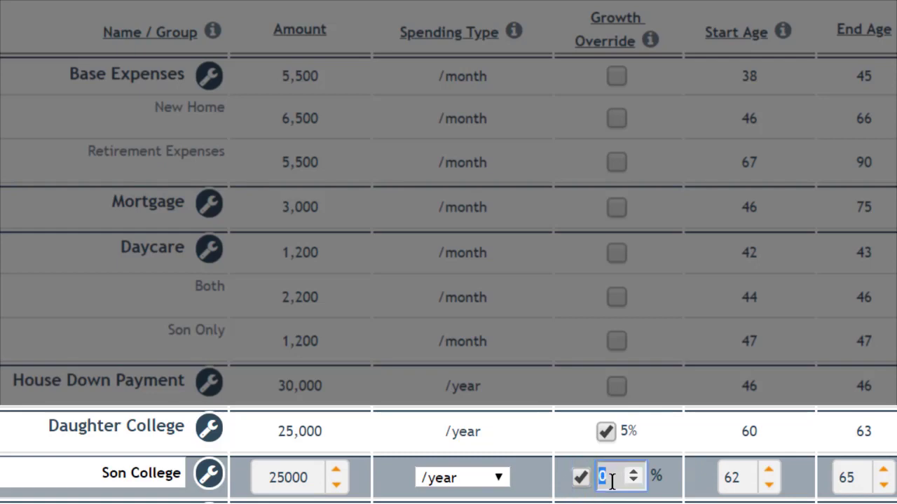
type("5")
key("Return")
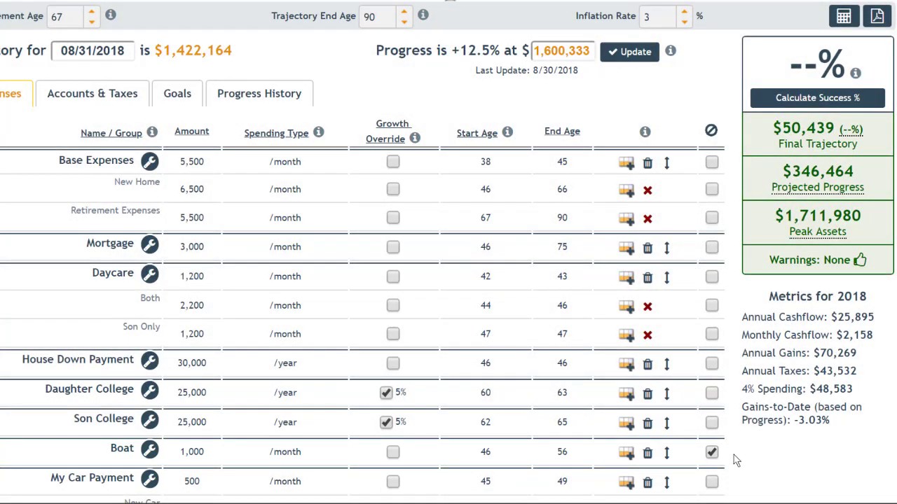
Step: Clear the Boat row's exclude box so its 1,000/month expense counts in the plan
left_click(712, 453)
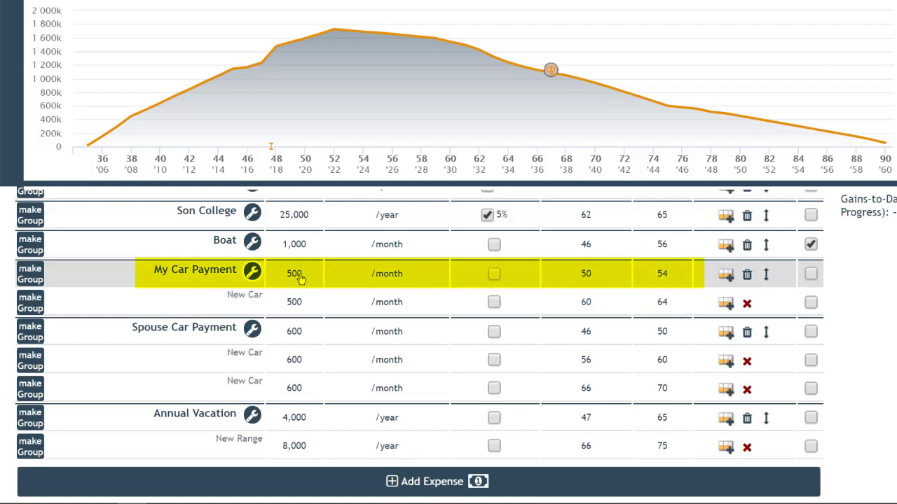
Step: Change the My Car Payment amount to 800 per month
left_click(300, 276)
type("800")
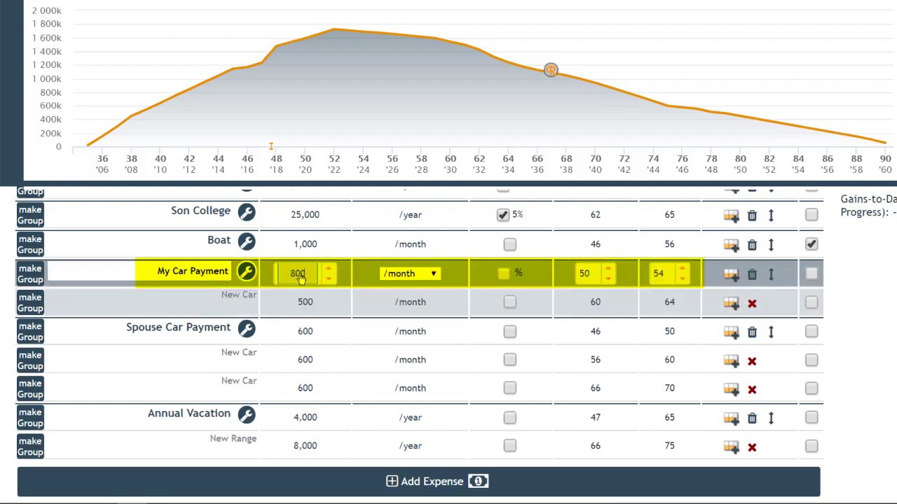
key("Return")
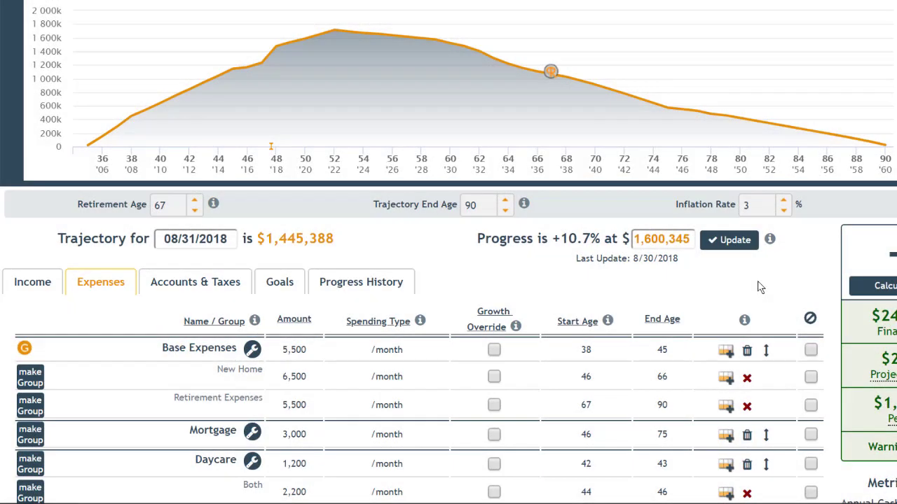
Step: Switch Retirement Expenses to % variable spending with an amount of 5
left_click(378, 416)
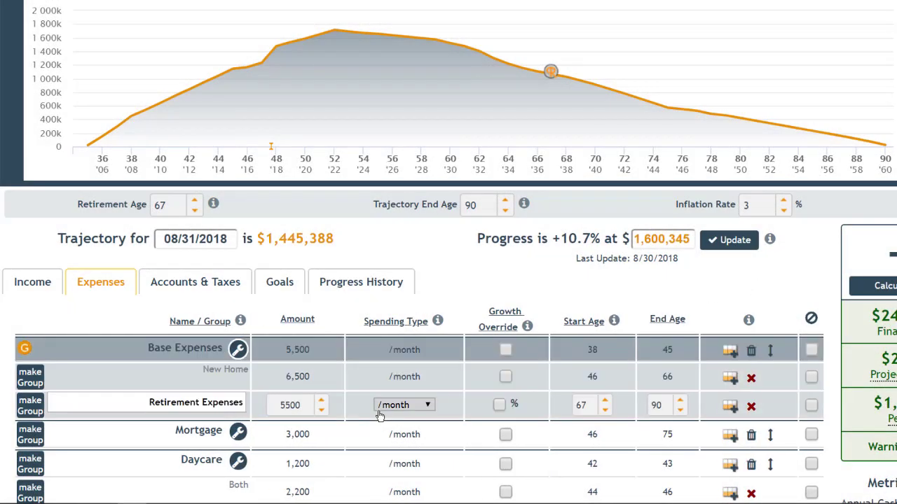
left_click(427, 406)
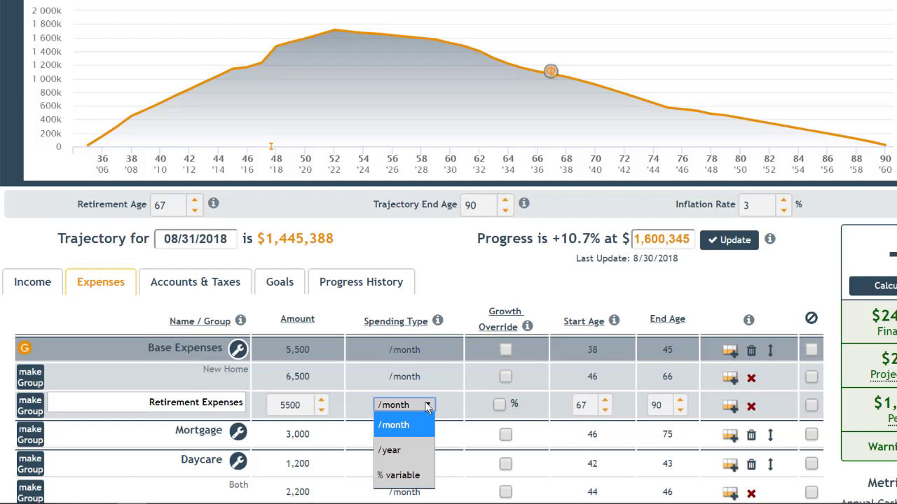
left_click(424, 480)
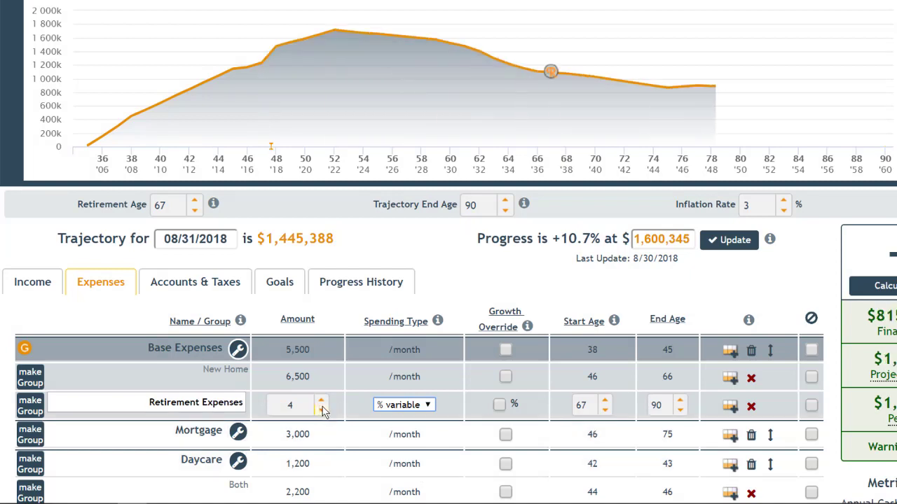
double_click(306, 412)
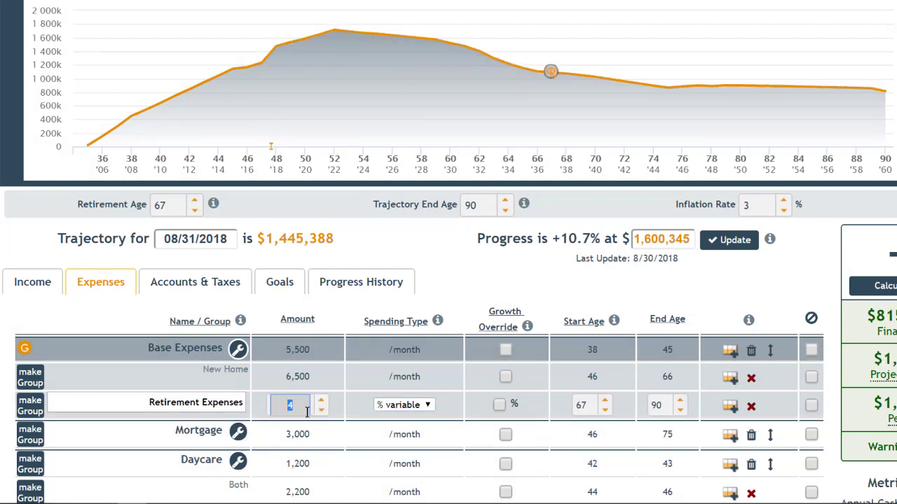
type("4.25")
key("BackSpace")
key("BackSpace")
type("75")
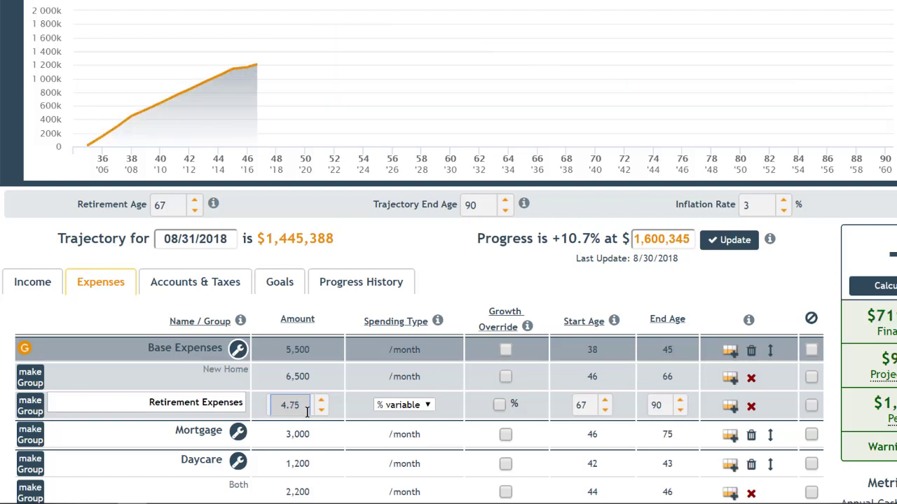
key("BackSpace")
key("BackSpace")
key("BackSpace")
key("BackSpace")
type("5")
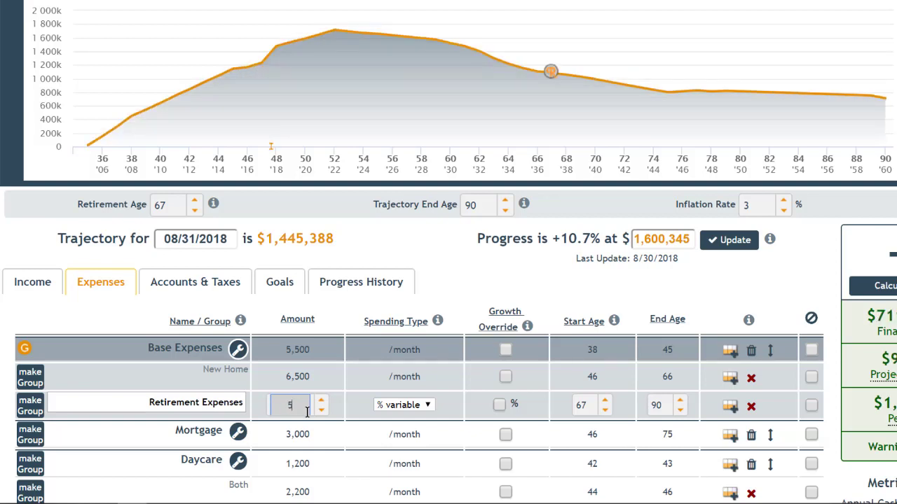